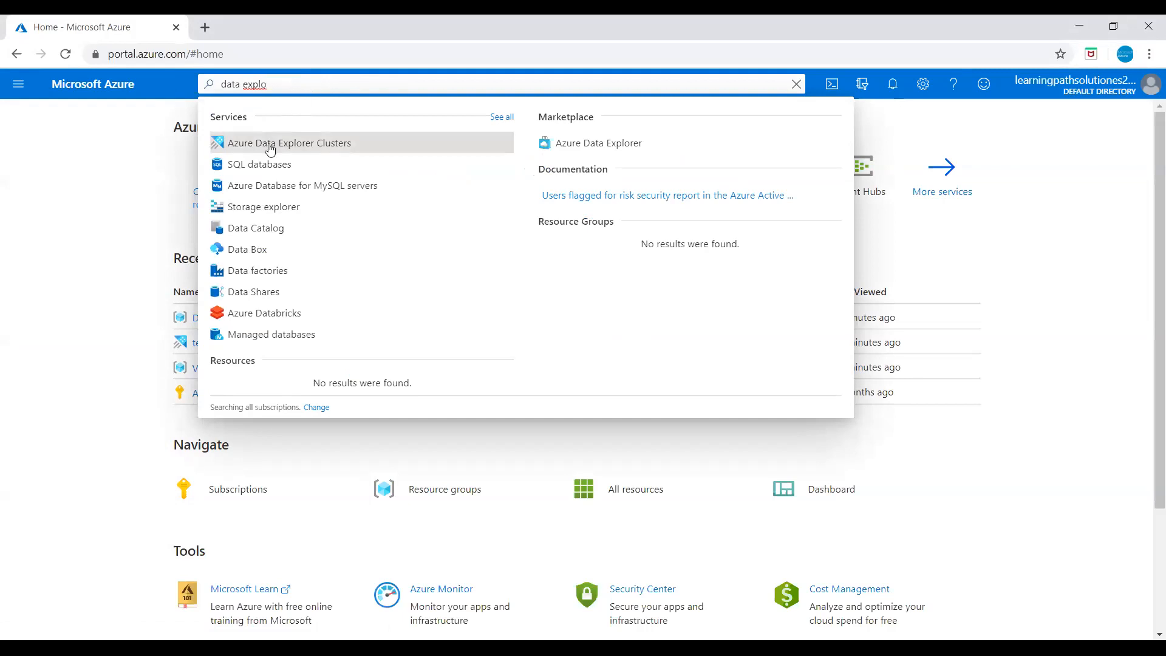
Start a new Azure Data Explorer cluster and create the resource group DataExploreer-RG for it.
click(270, 148)
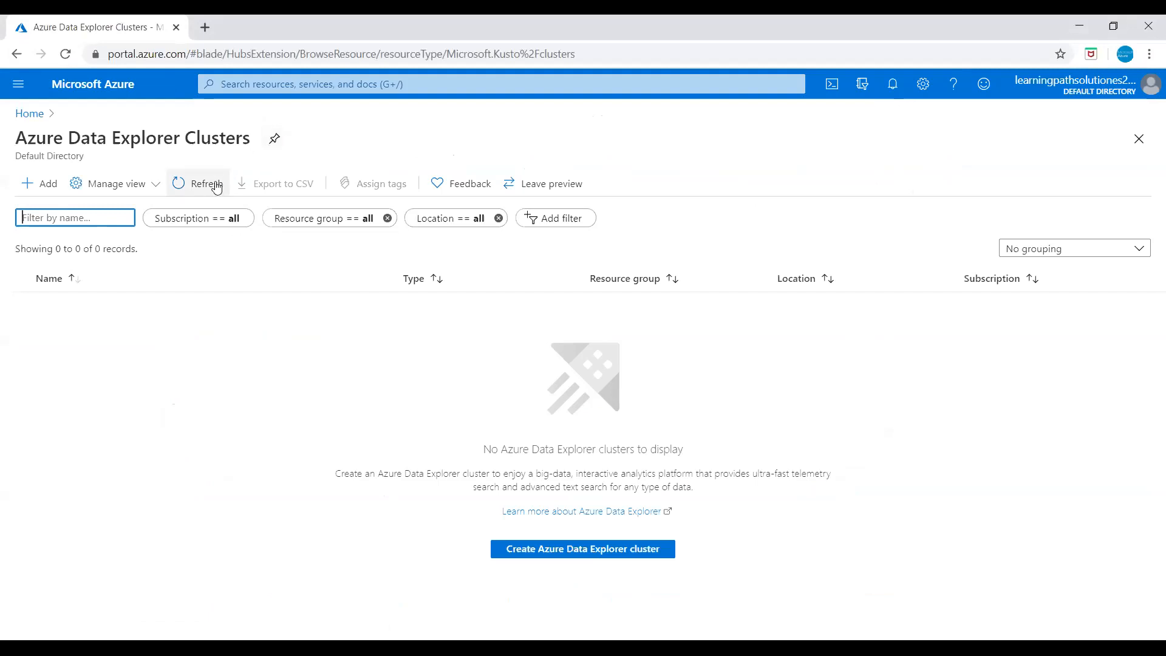
click(53, 189)
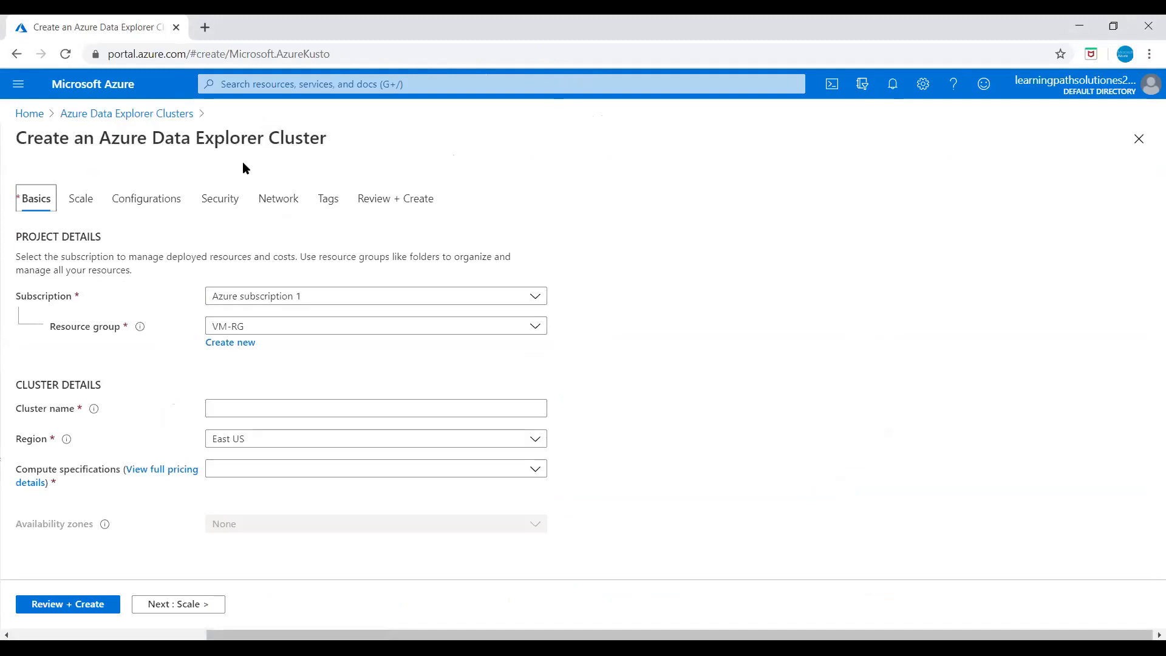
click(234, 343)
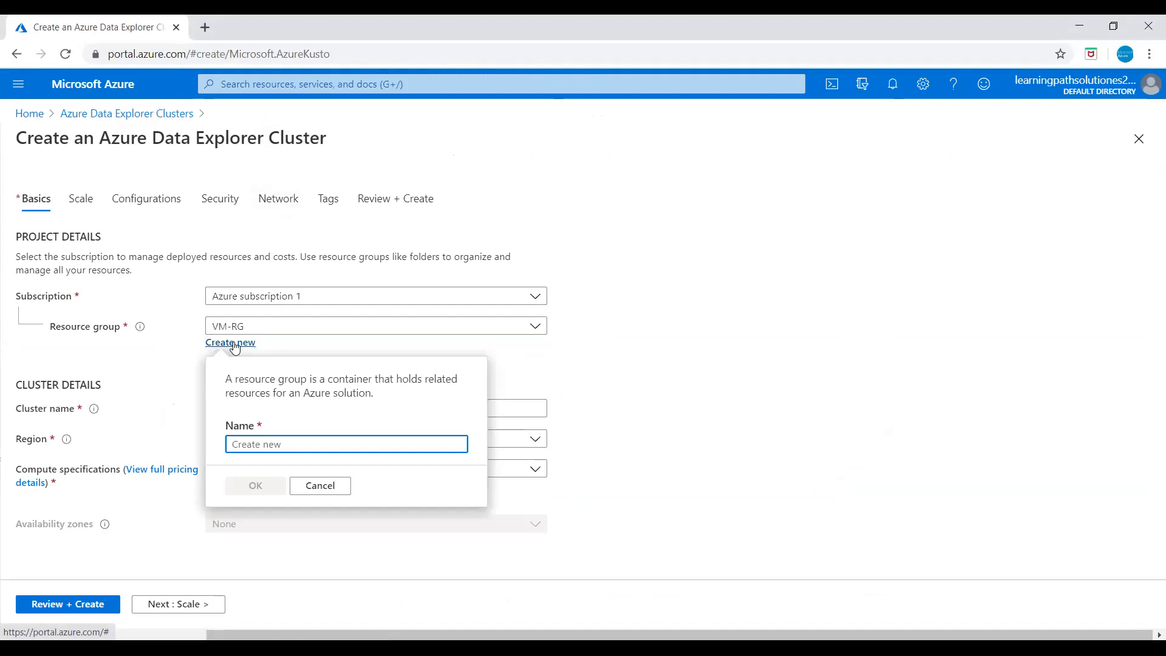
text(DataExploreer-RG)
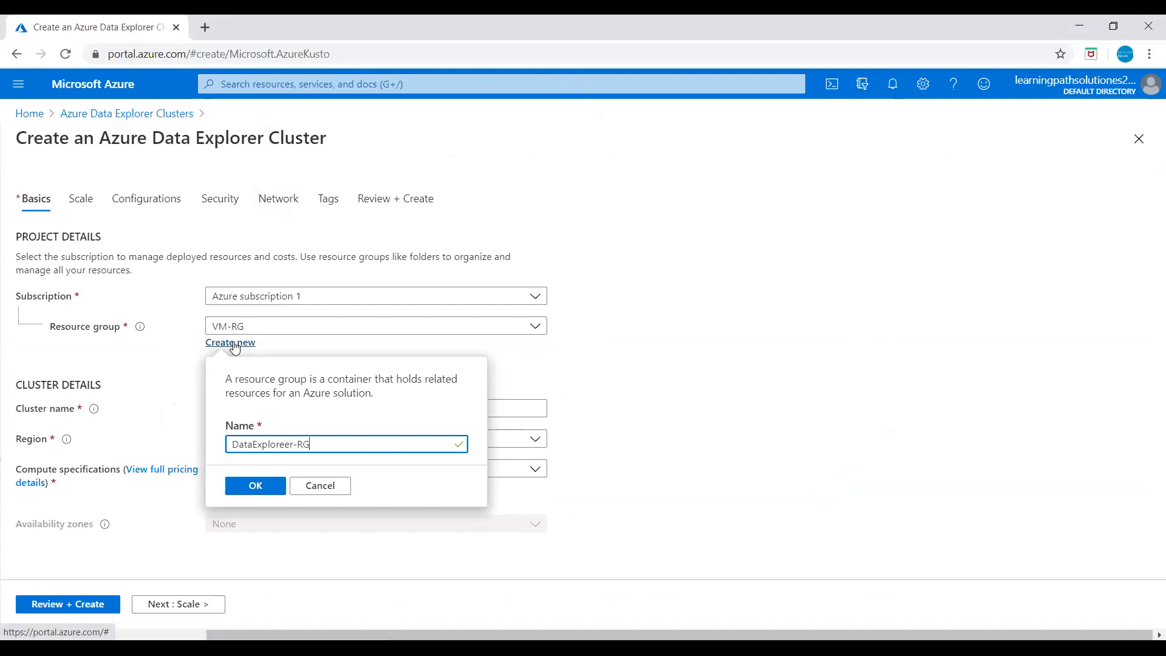
click(254, 486)
Name the cluster testclusterdemo1.
click(294, 408)
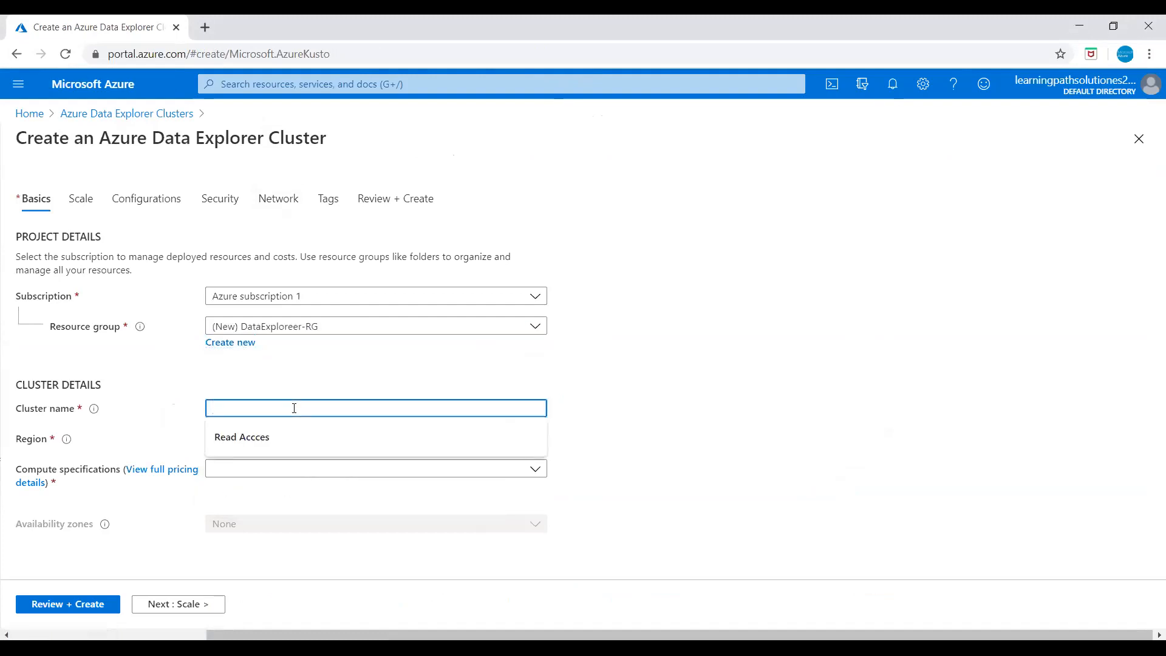
text(test)
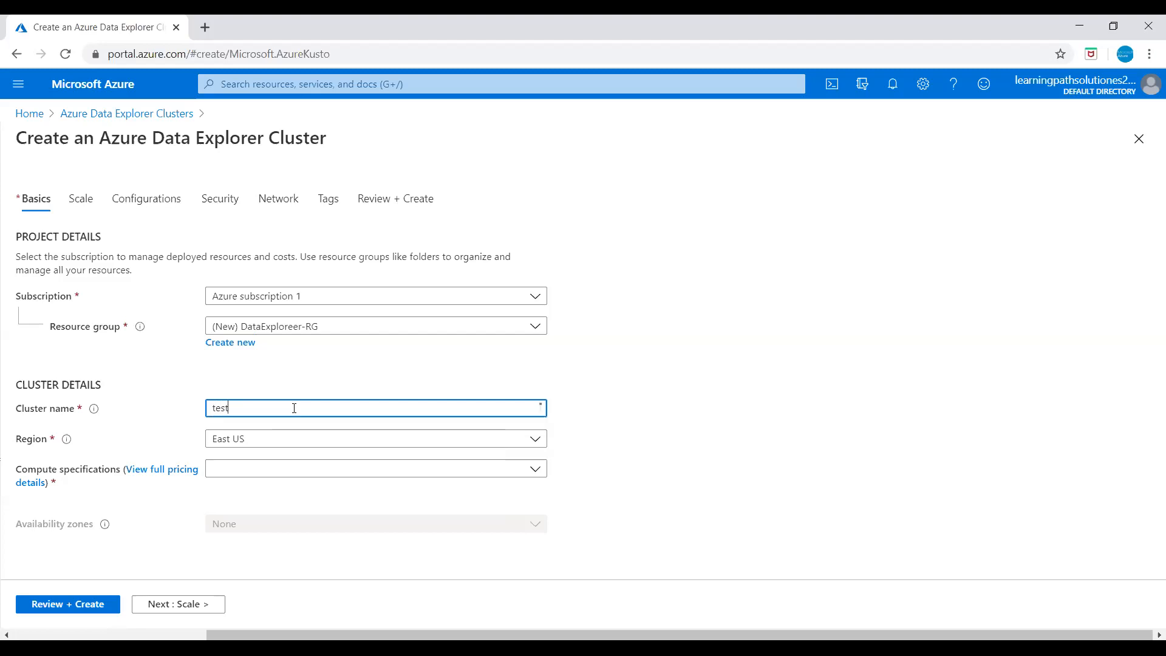
text(cluster)
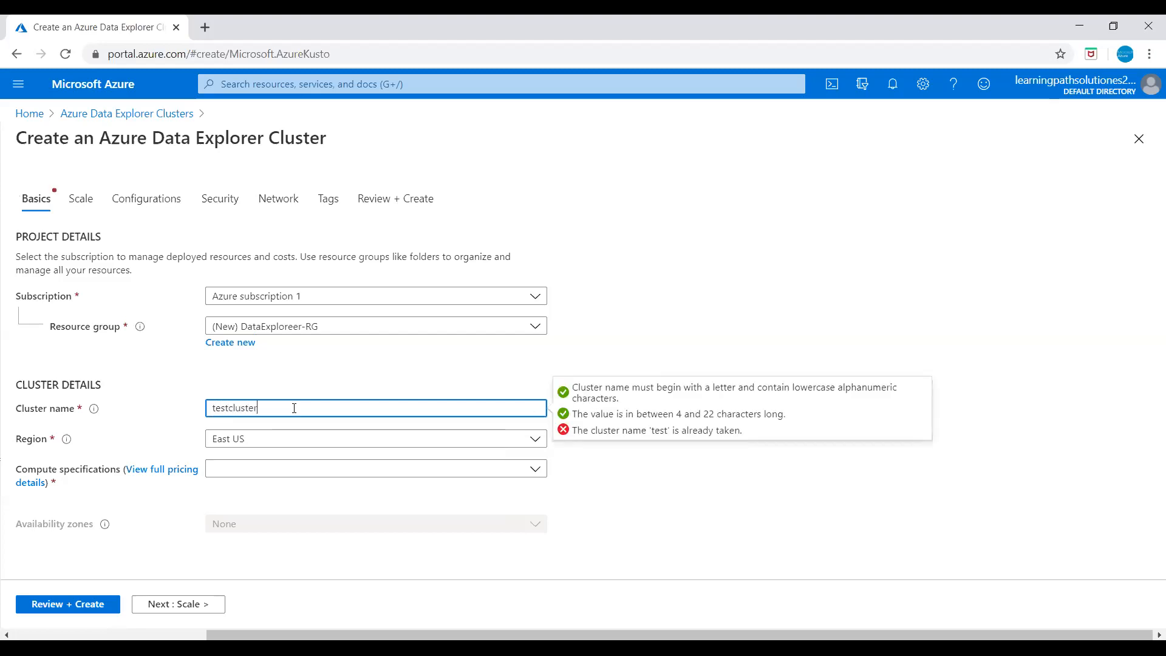
text(demo1)
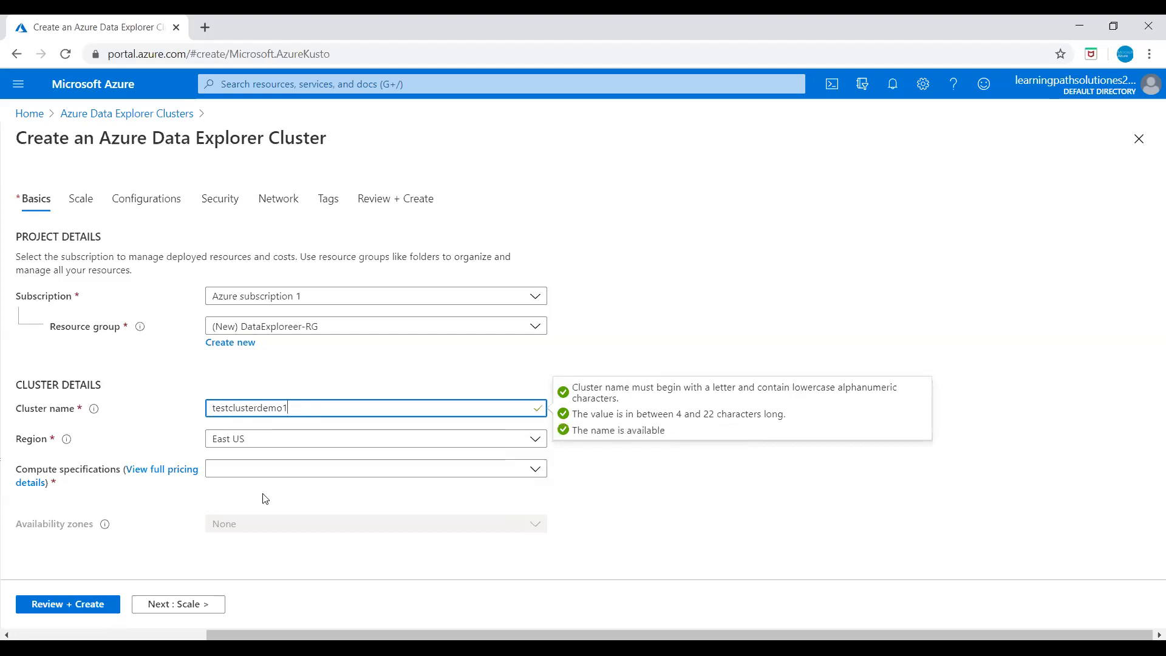
click(646, 325)
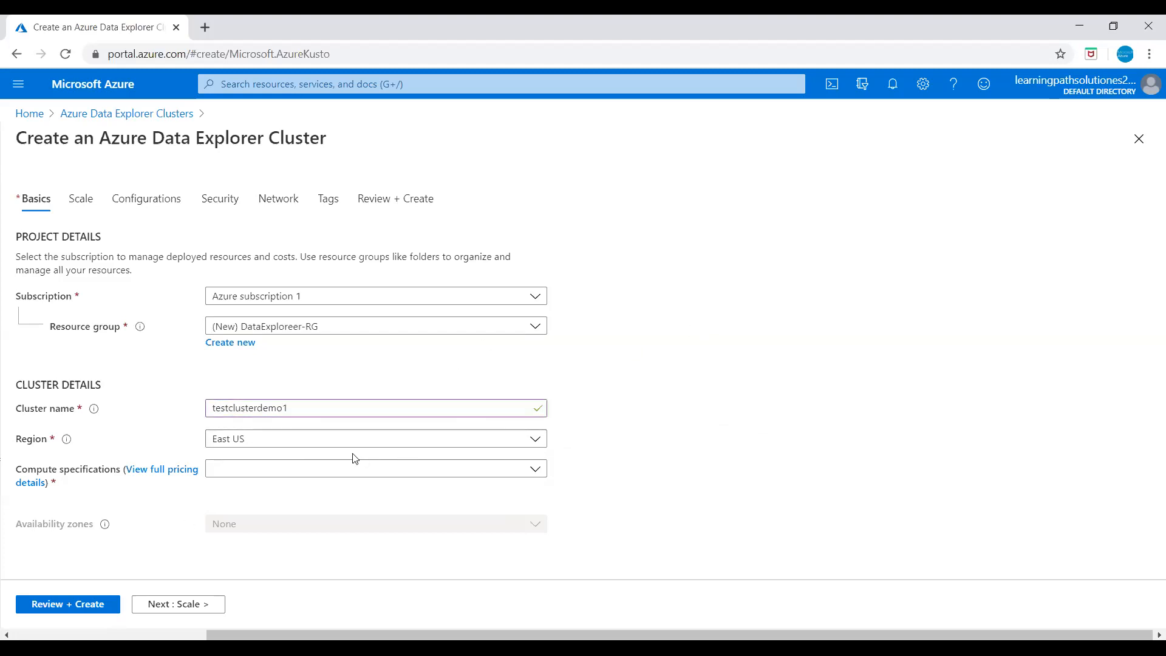
Check the available regions and choose the Dev(No SLA)_Standard_D11_v2 compute specification for the cluster.
click(340, 441)
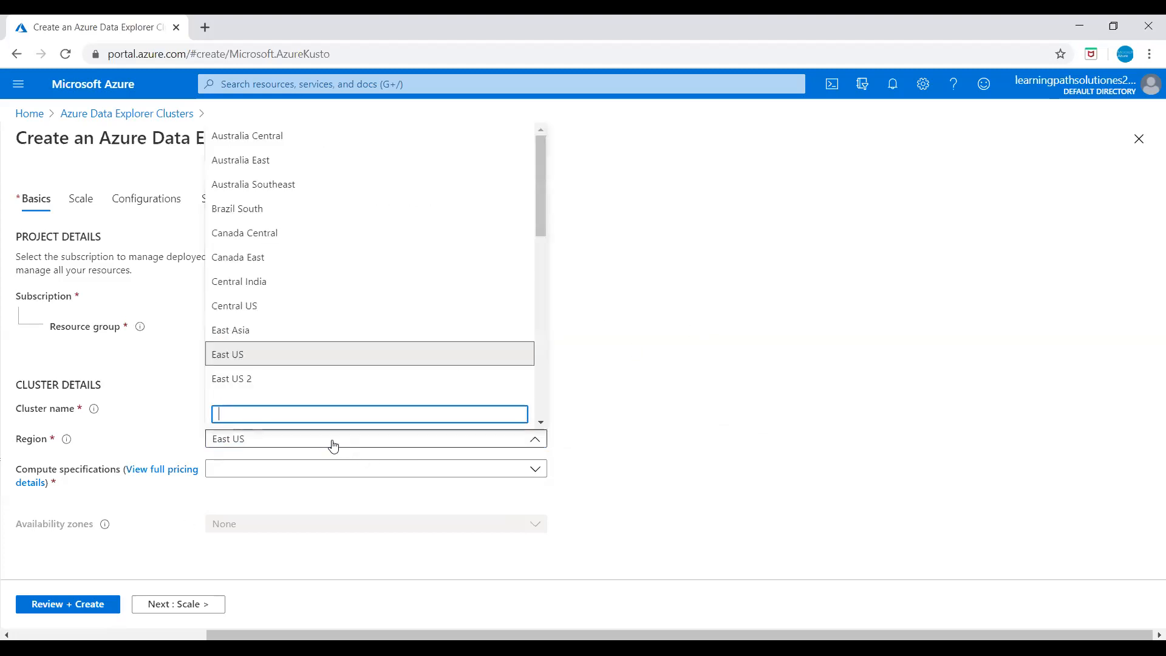
click(672, 304)
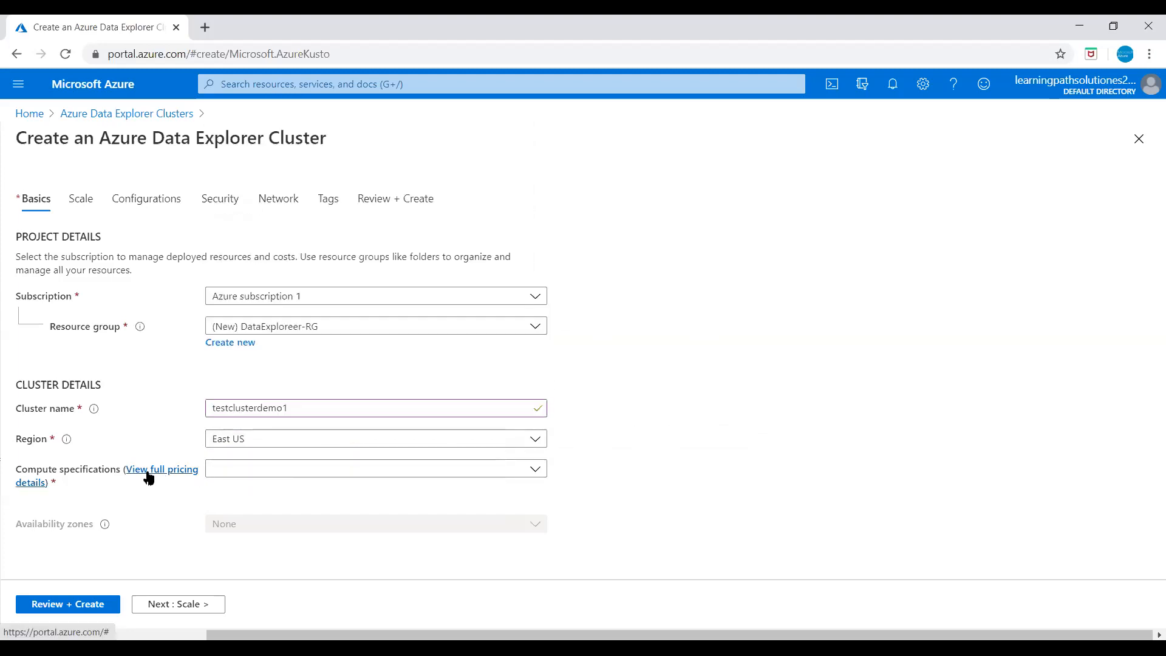
click(270, 473)
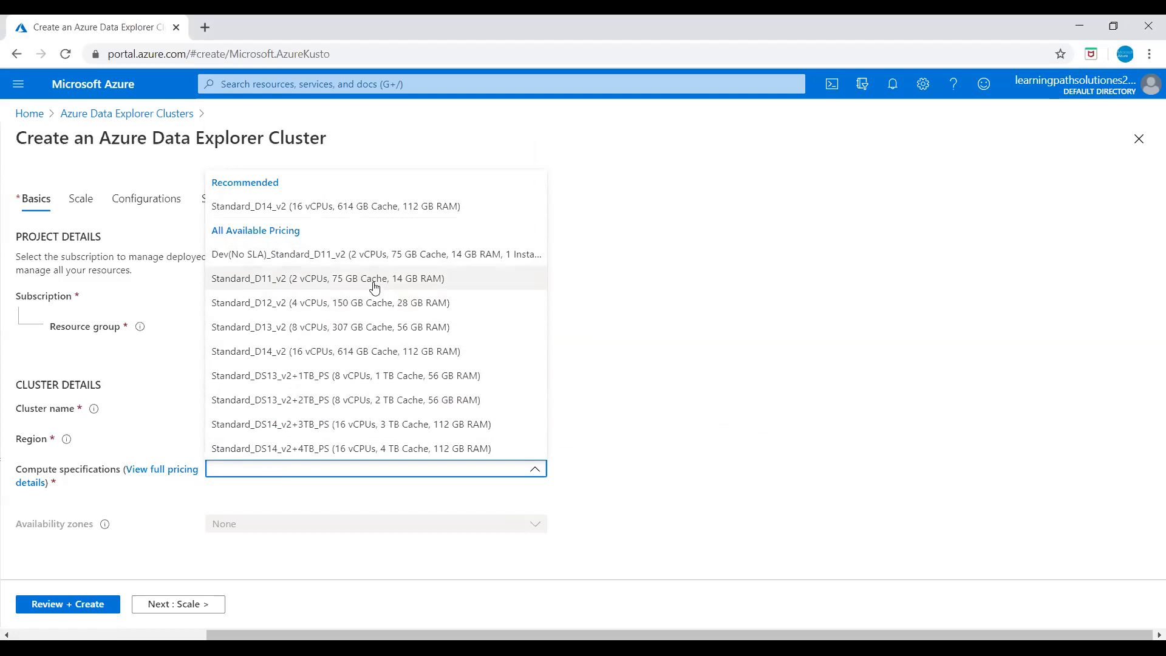
click(359, 255)
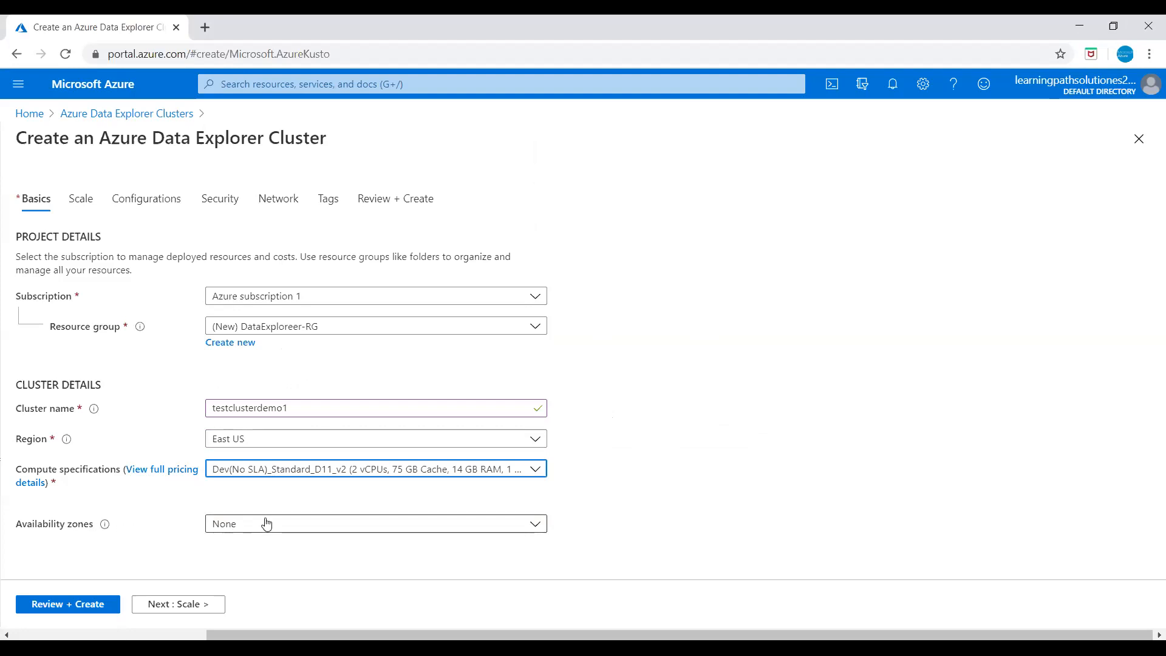
Review the cluster's scale, configuration, security and network settings, and create the cluster.
click(81, 202)
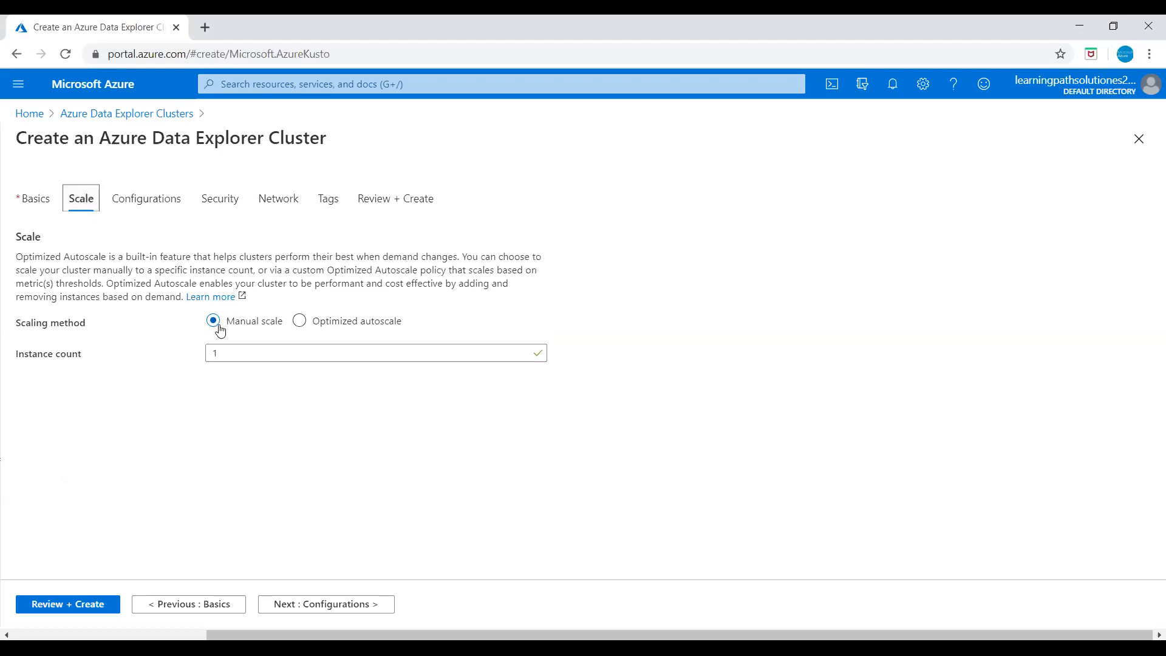
click(154, 206)
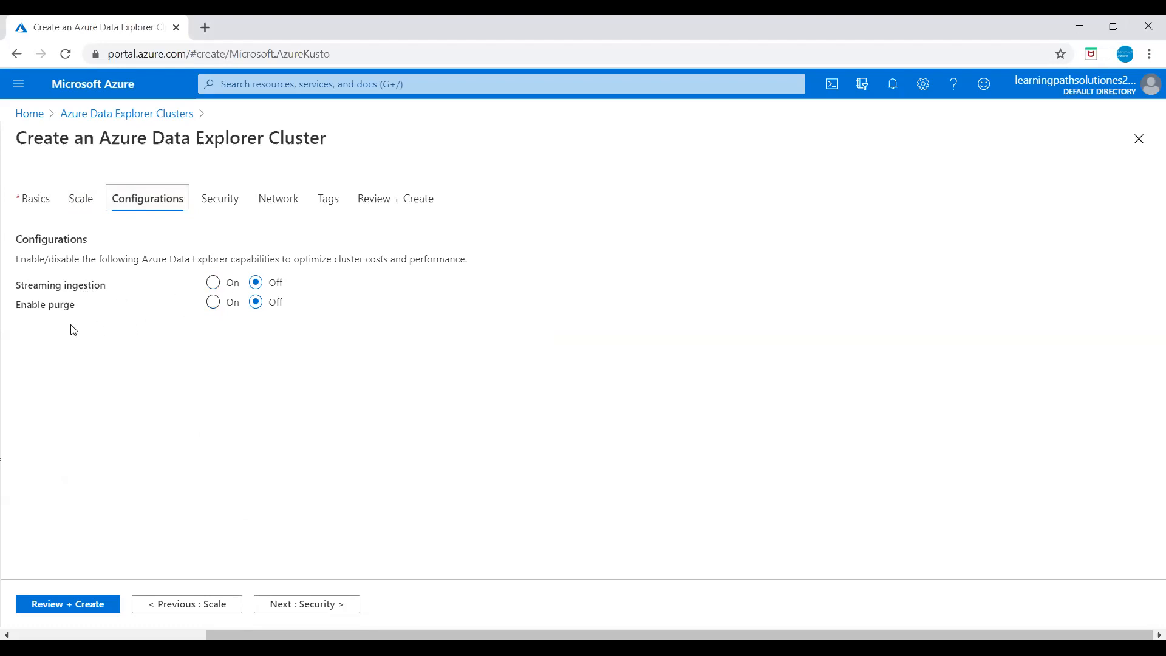
click(222, 193)
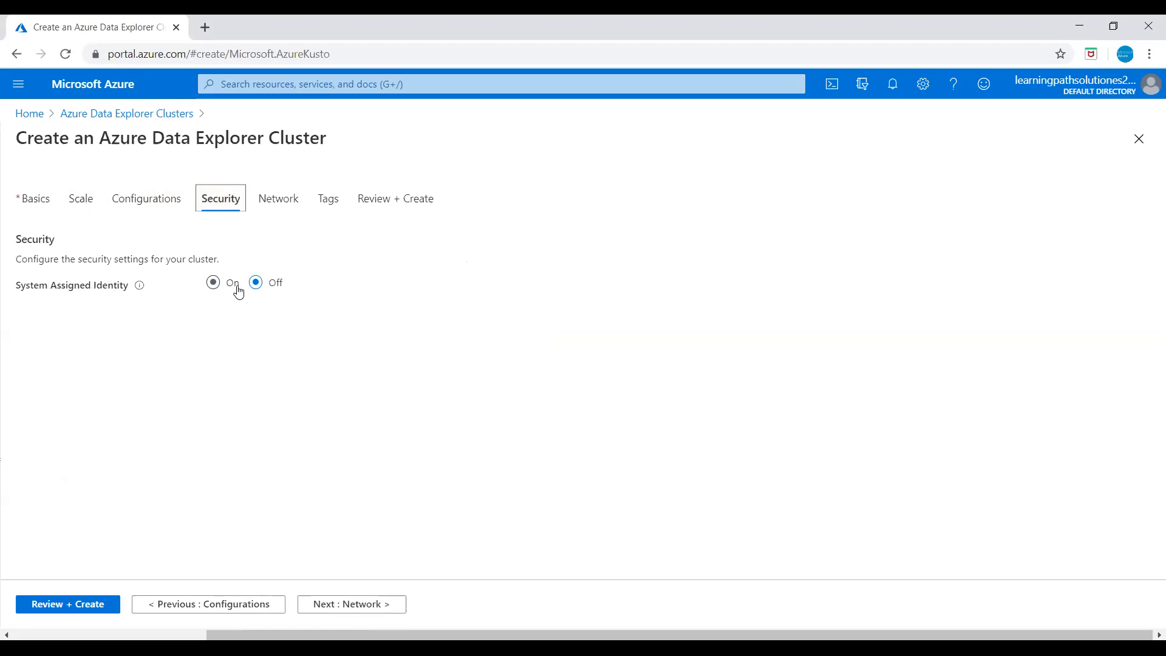
click(276, 200)
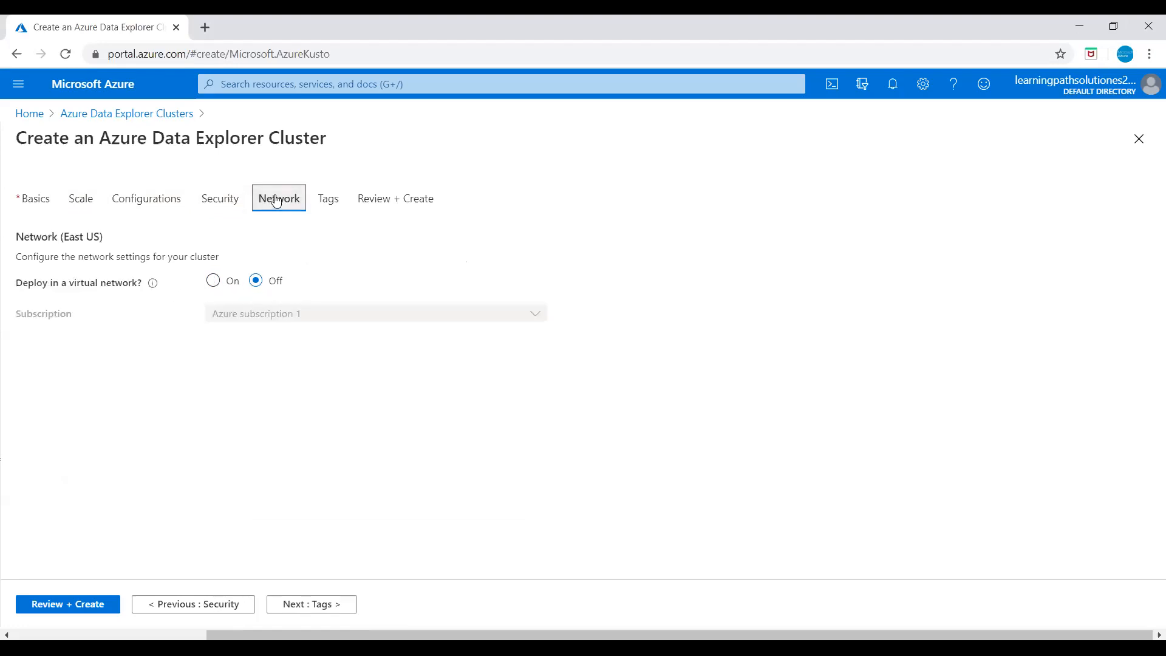
click(389, 200)
scroll(338, 479, down, 1)
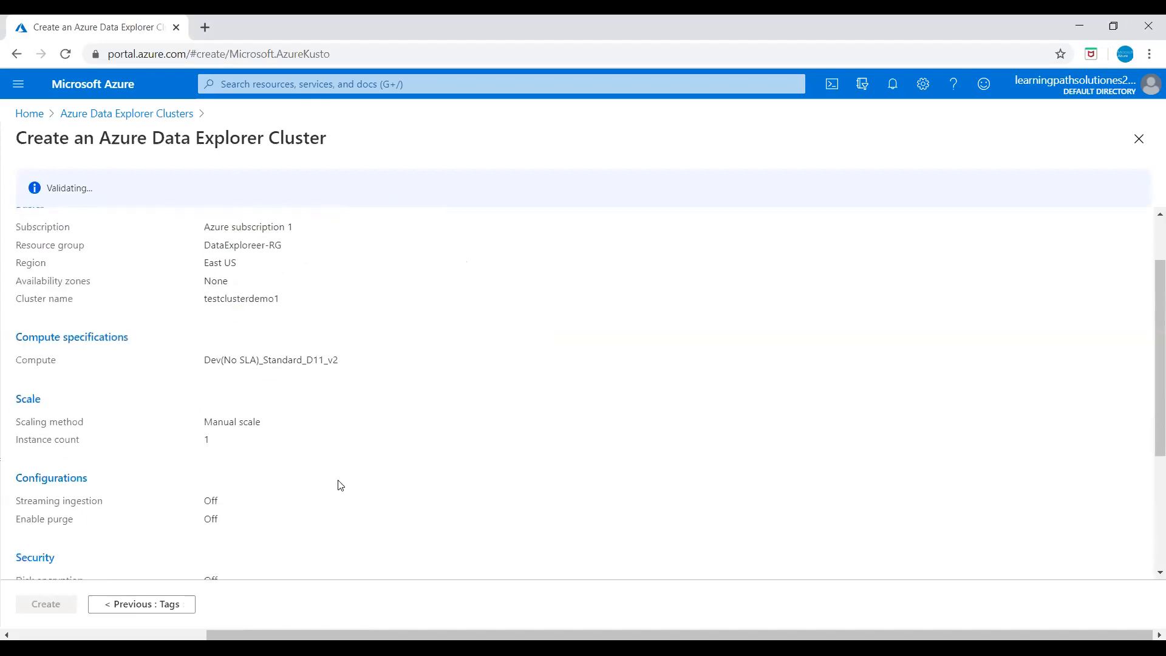
scroll(343, 474, up, 1)
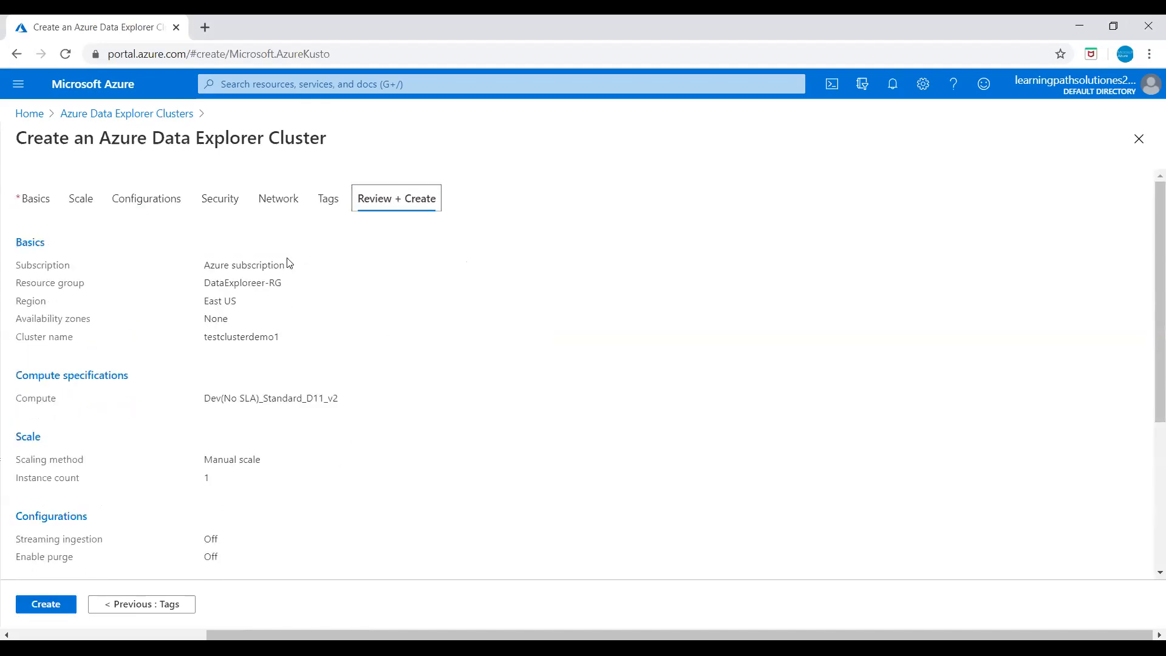
click(51, 607)
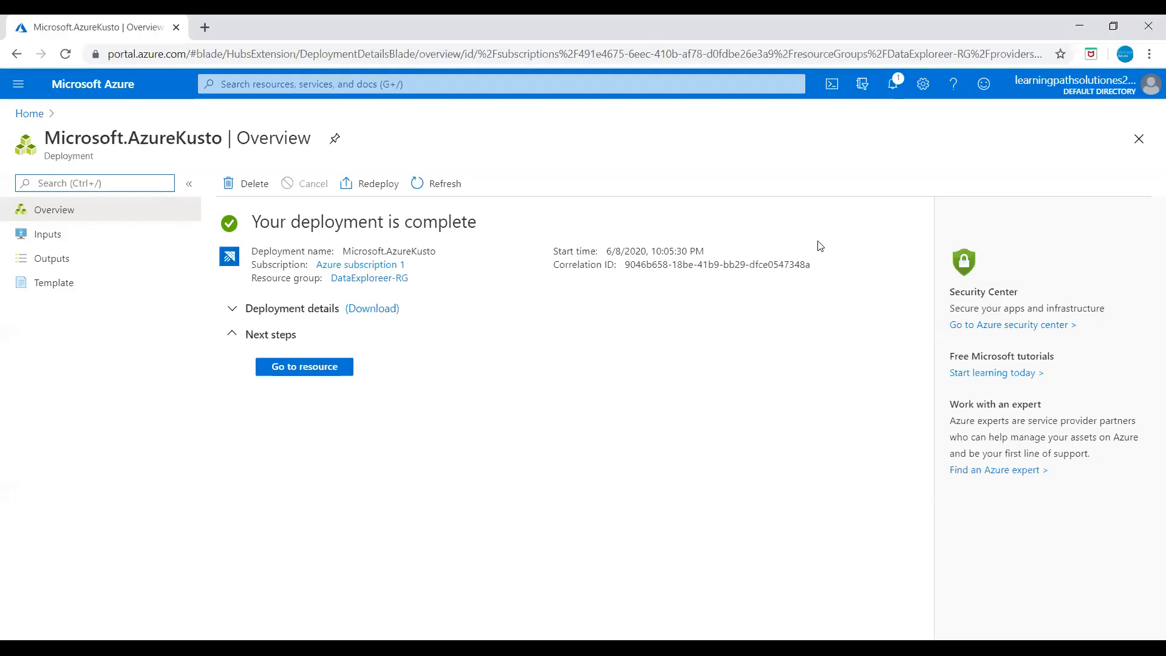
Open the deployed cluster resource and start a new database named testdb1.
click(322, 373)
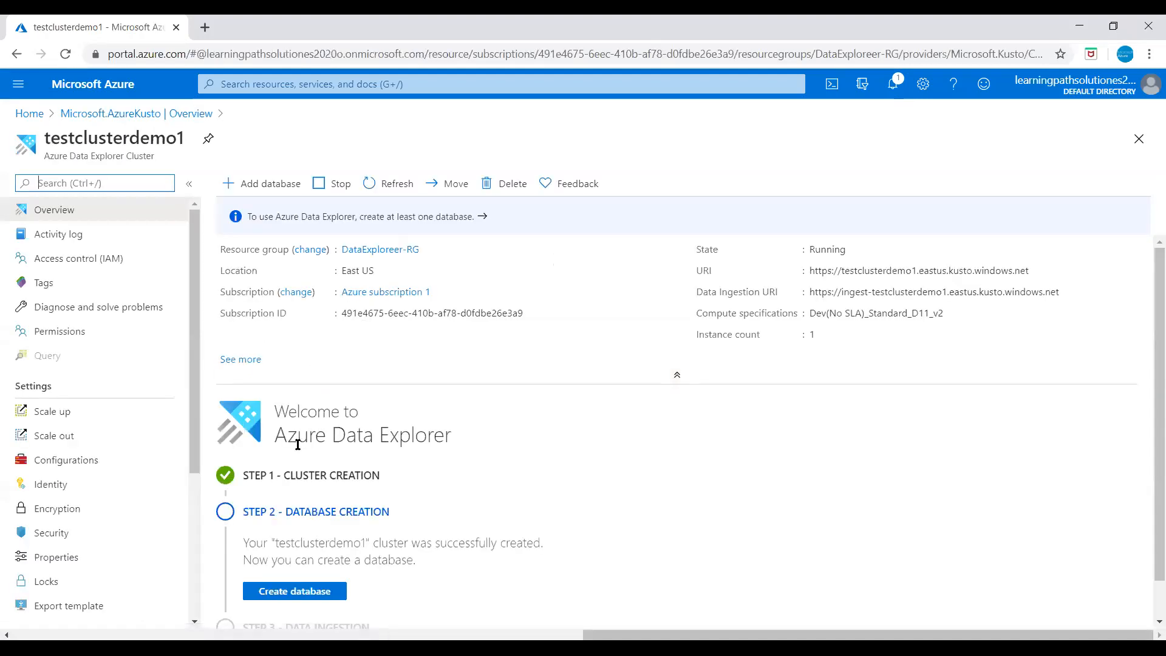
drag(192, 395, 193, 408)
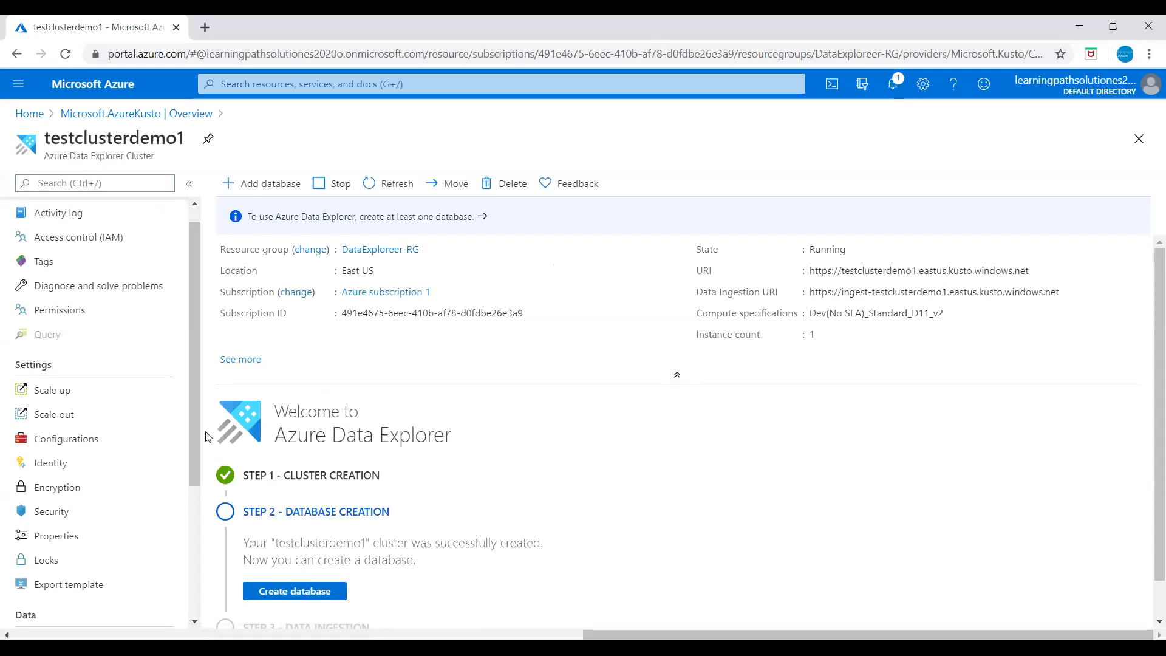
scroll(526, 495, down, 1)
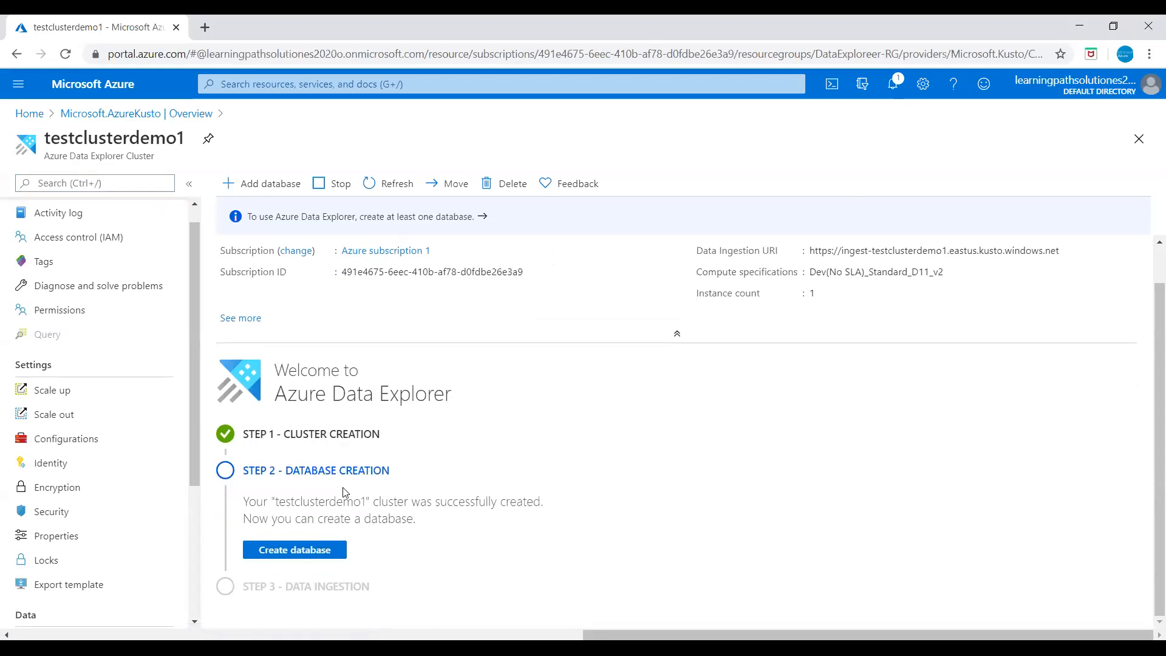
click(288, 557)
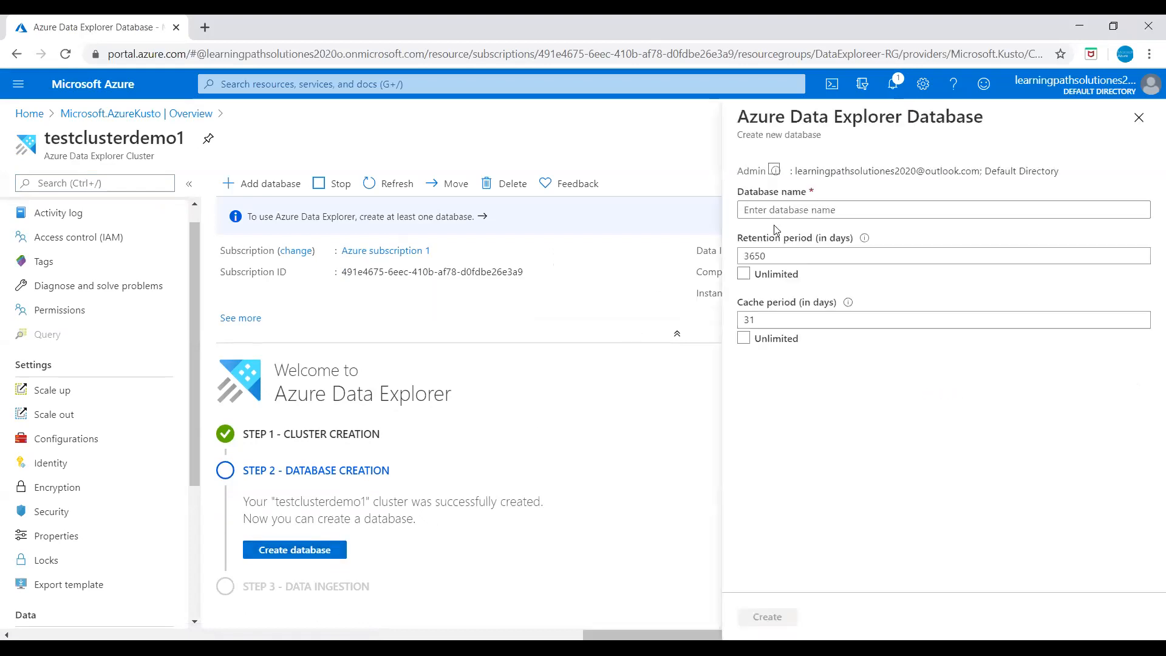
click(792, 209)
text(te)
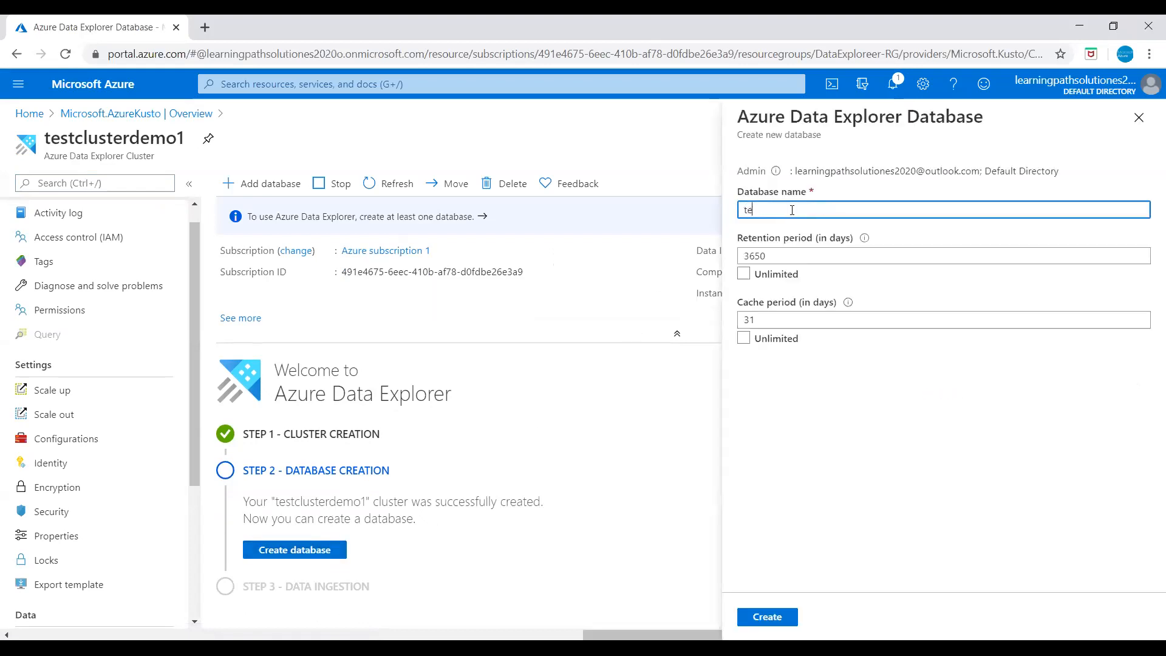
text(stdb1)
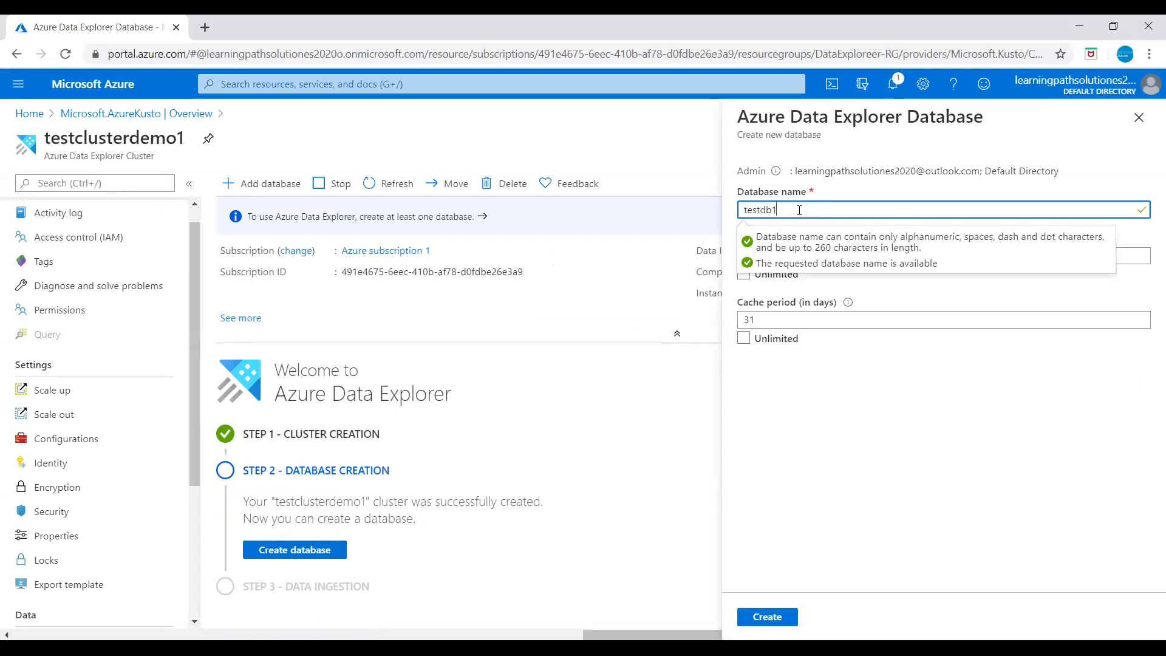
click(932, 393)
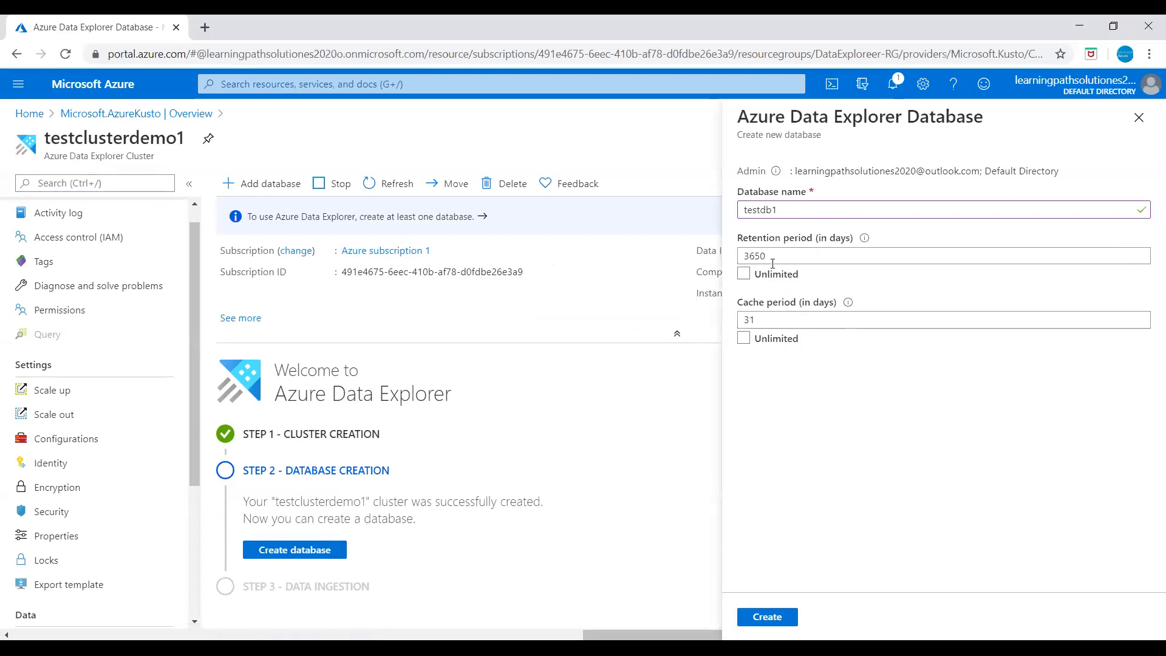
Set the new database's retention period to 180 days.
drag(776, 258, 743, 258)
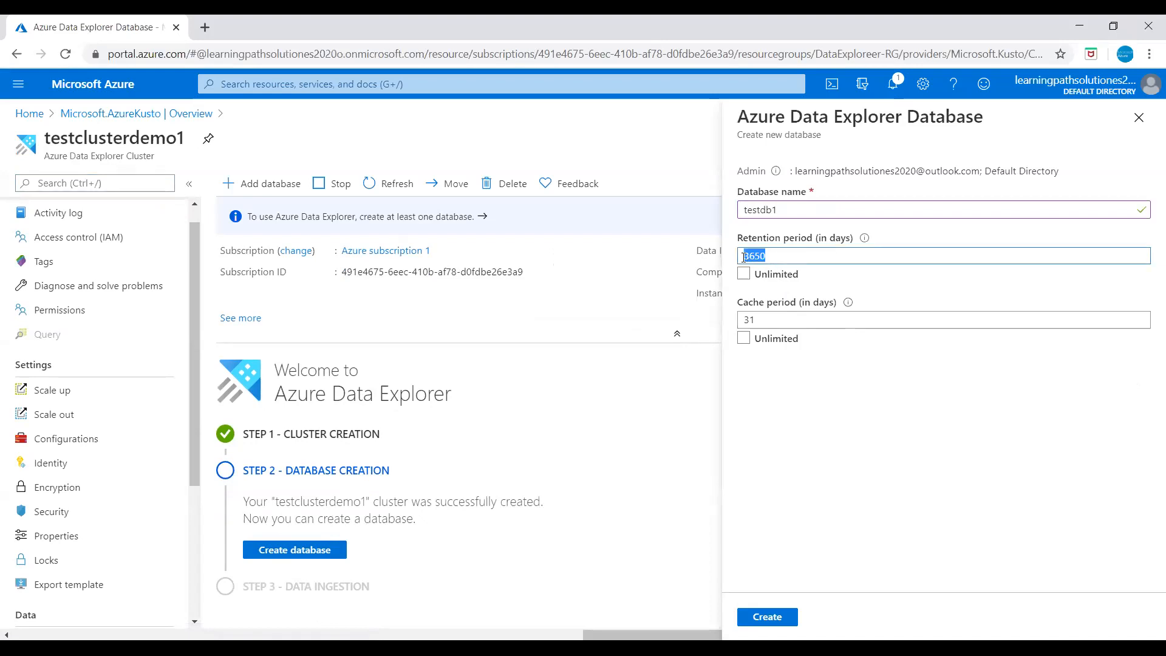
text(180)
click(796, 445)
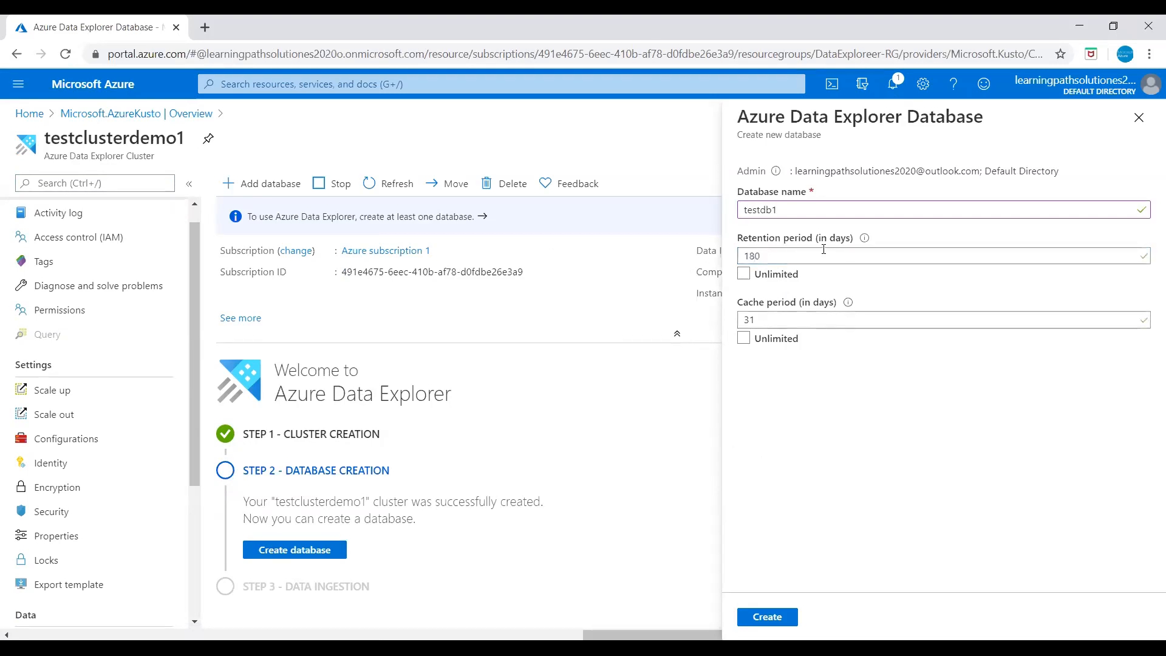
Set the retention period to 3650 days and create the database.
drag(790, 254, 742, 253)
text(3650)
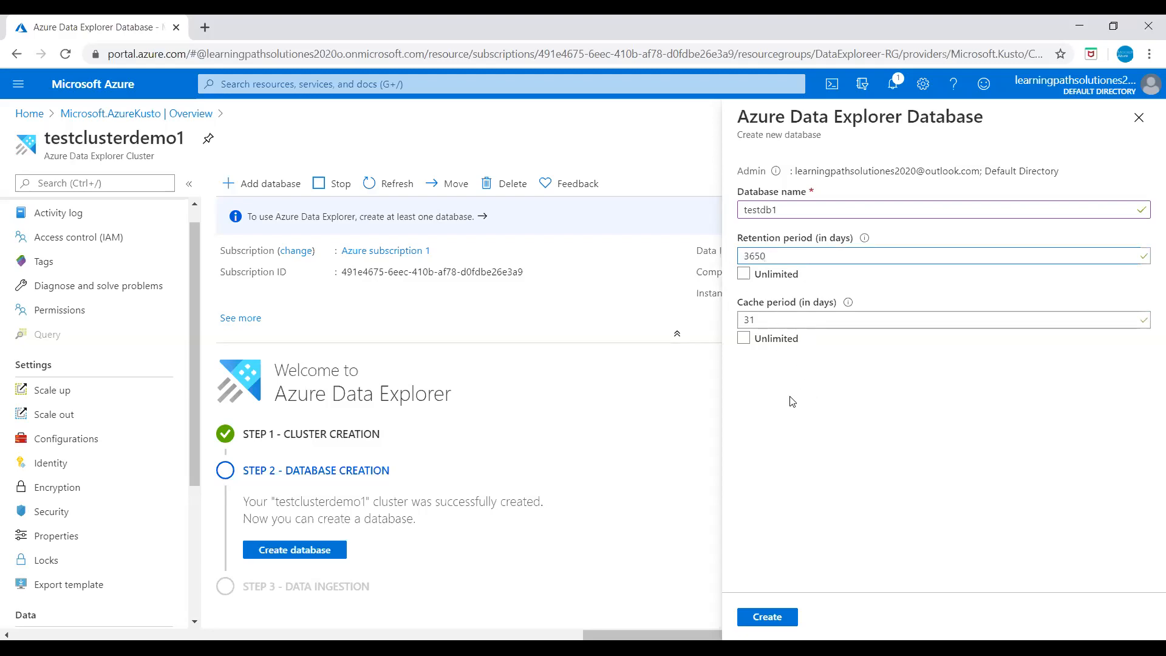
click(768, 617)
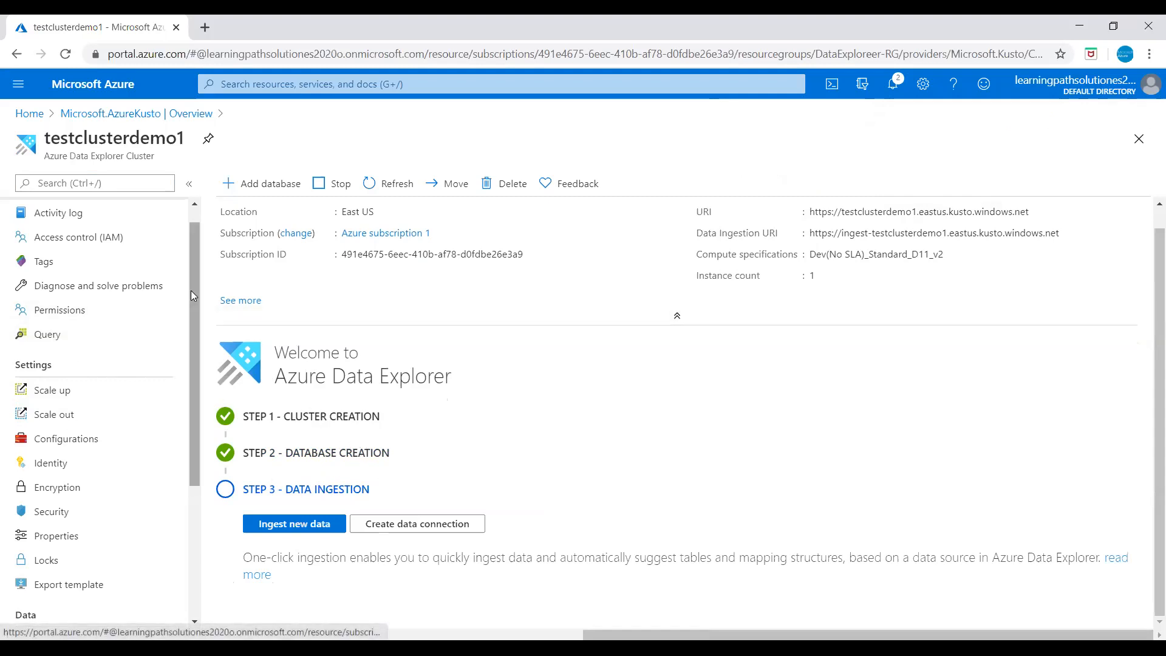
Open the cluster's query editor, run .show databases against testdb1, and look across the result columns.
scroll(190, 286, up, 1)
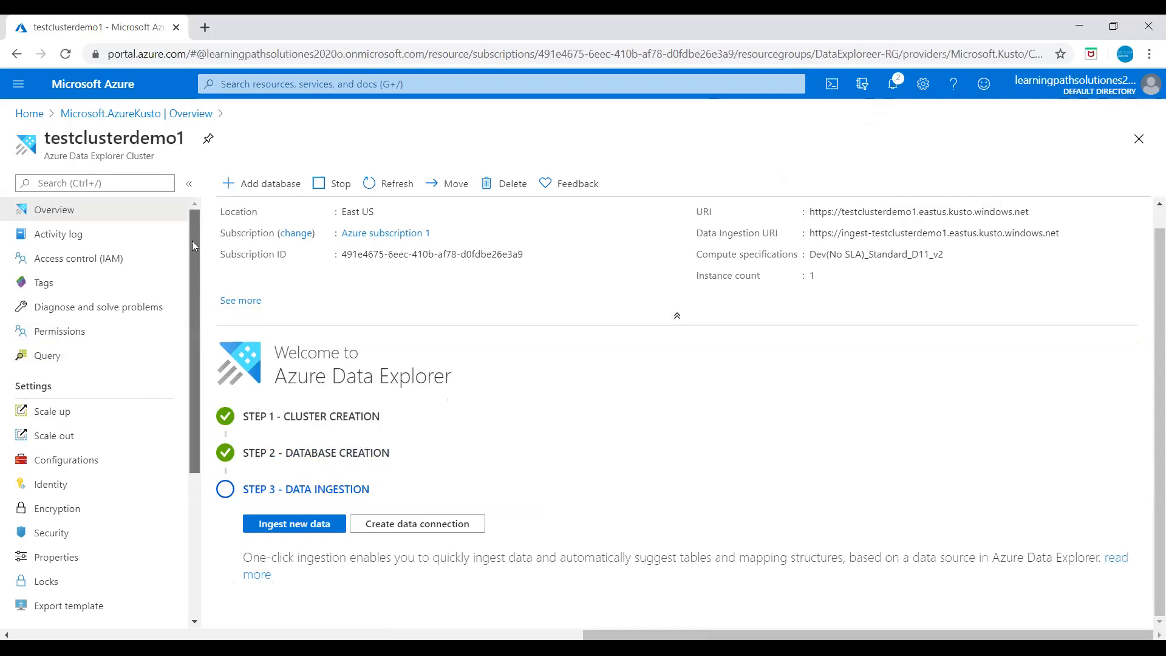
click(48, 360)
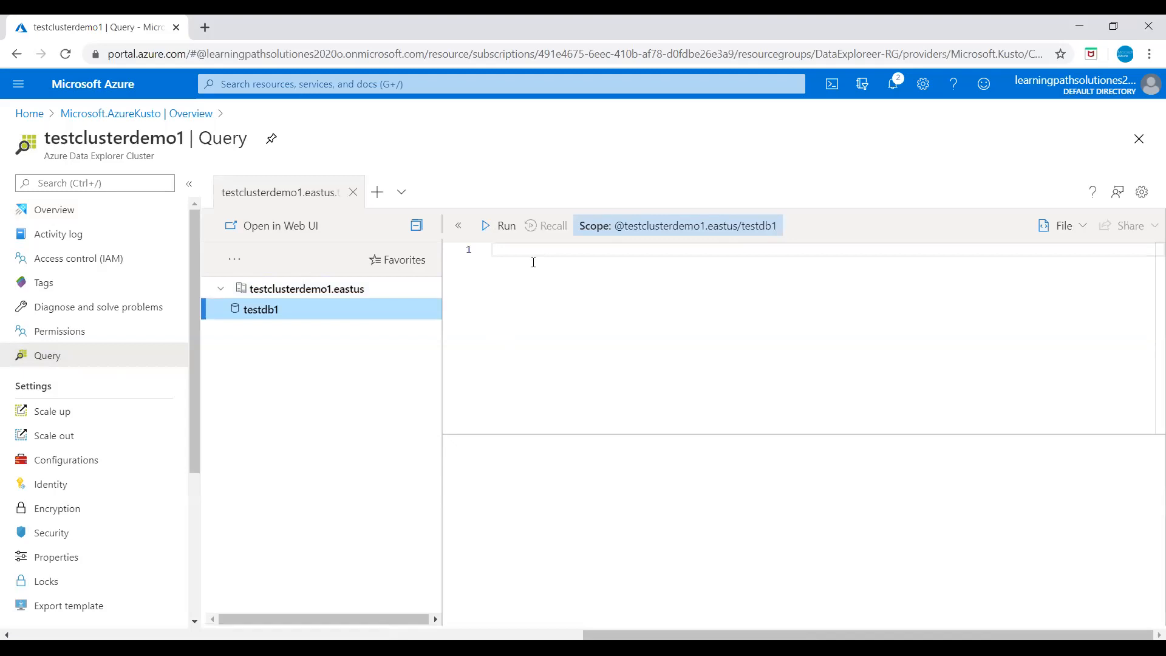
text(.show data)
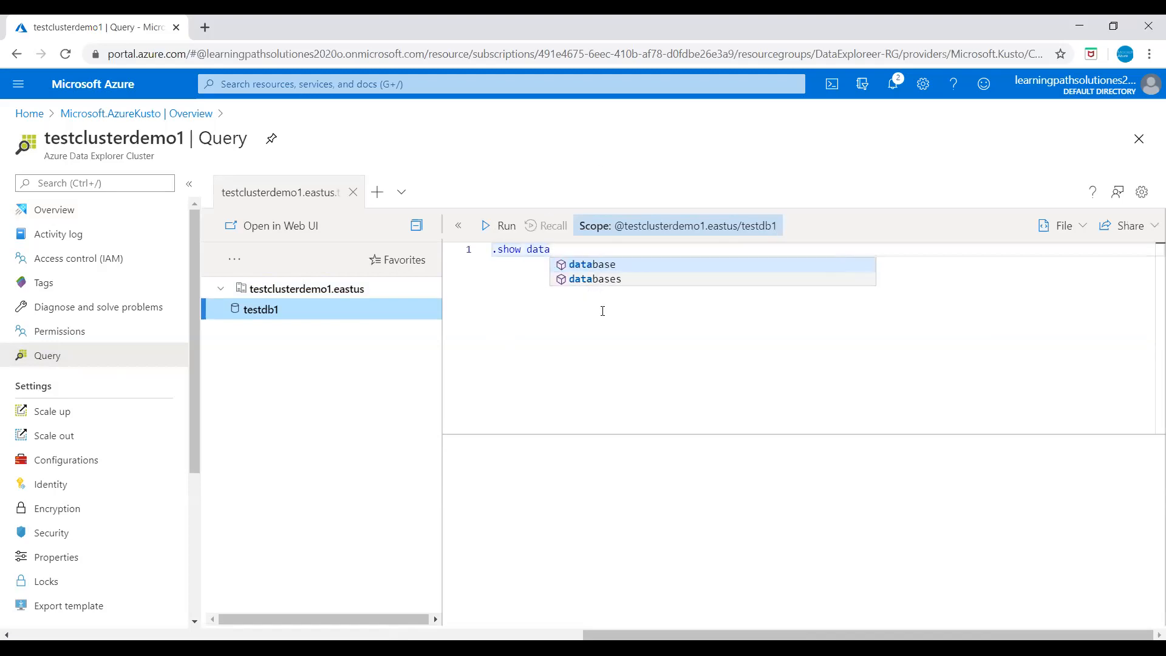
click(607, 280)
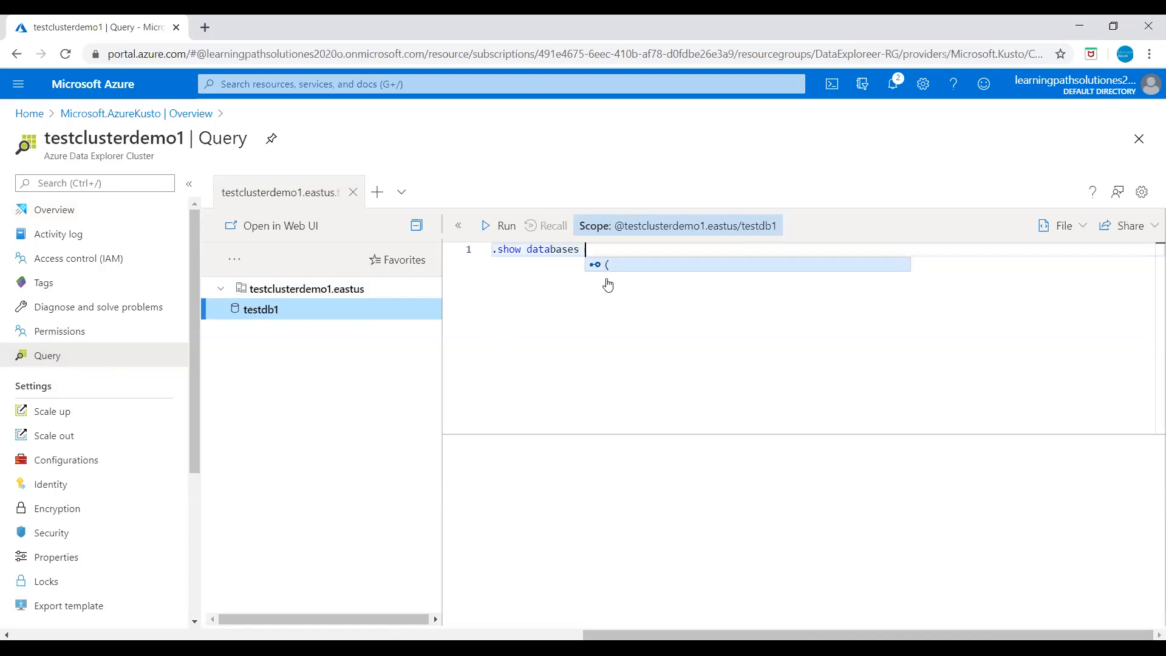
click(487, 227)
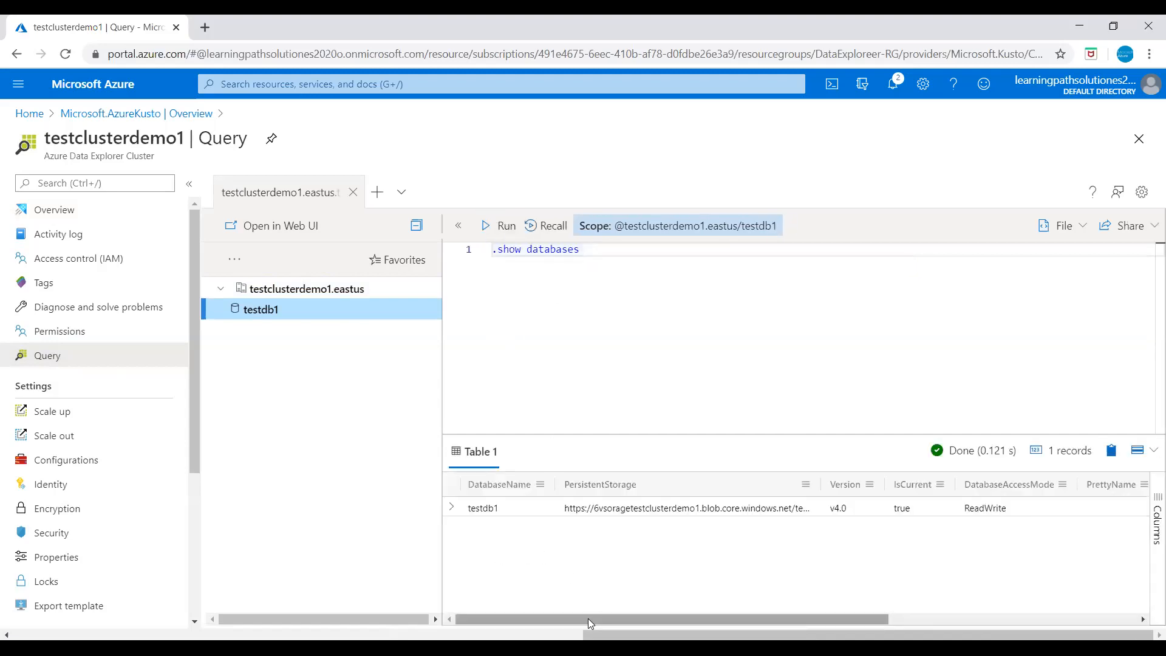
drag(588, 618, 493, 603)
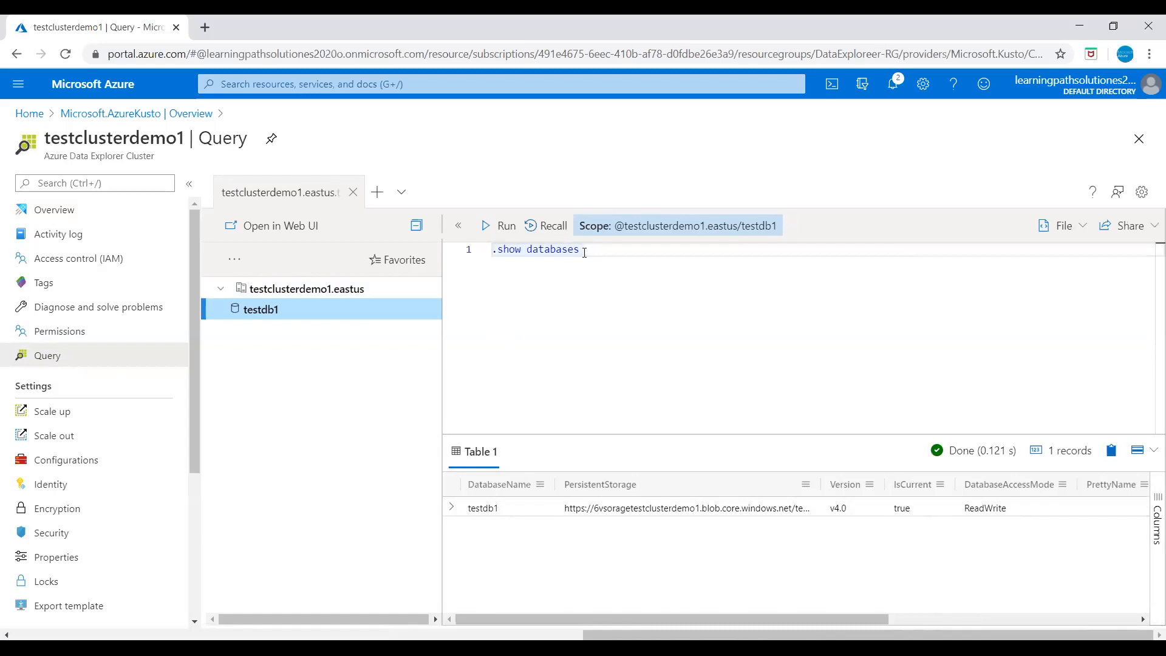
Replace the query with .show tables, run it against testdb1, and return to the cluster's overview.
key(ctrl+a)
key(Delete)
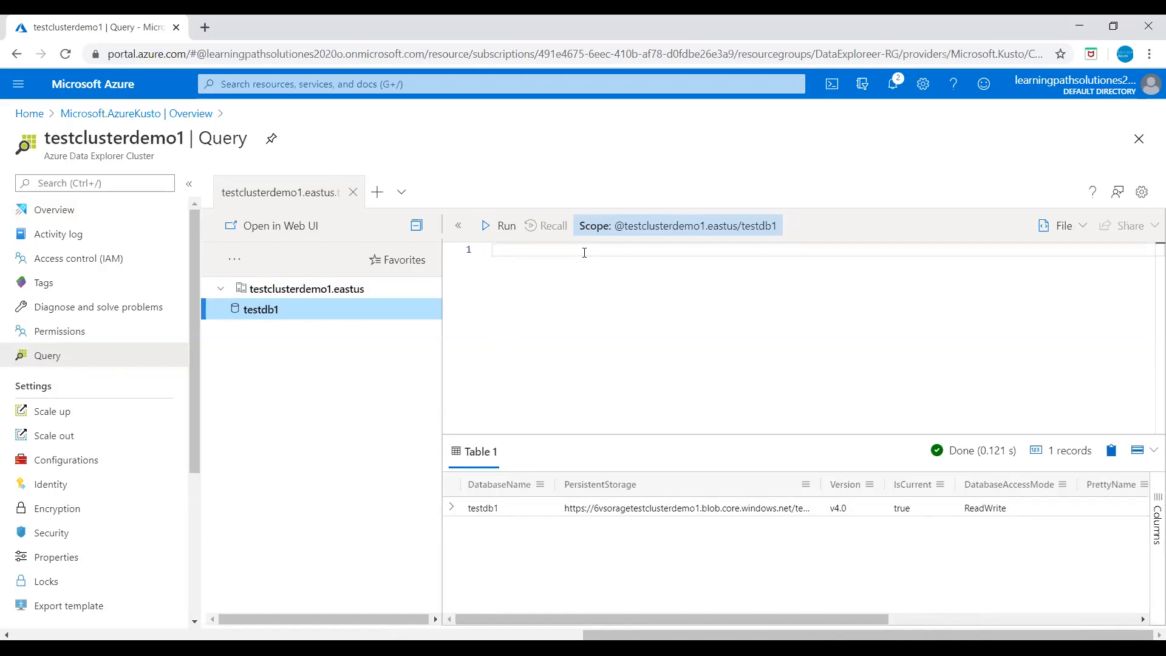
text(.show tables)
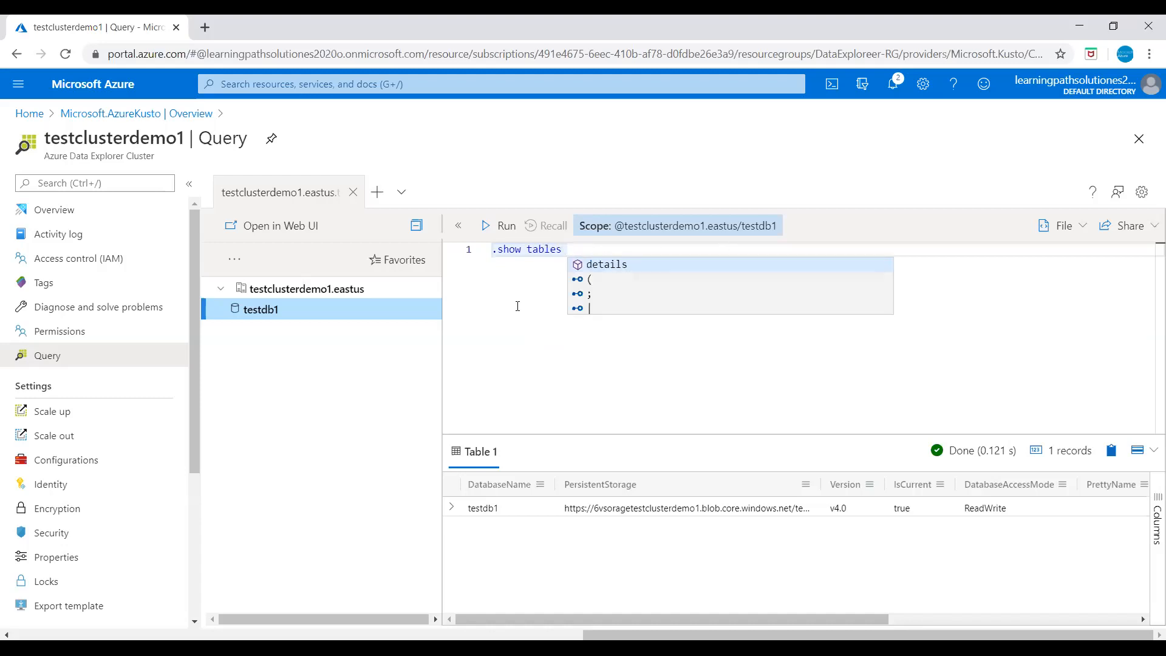
click(487, 227)
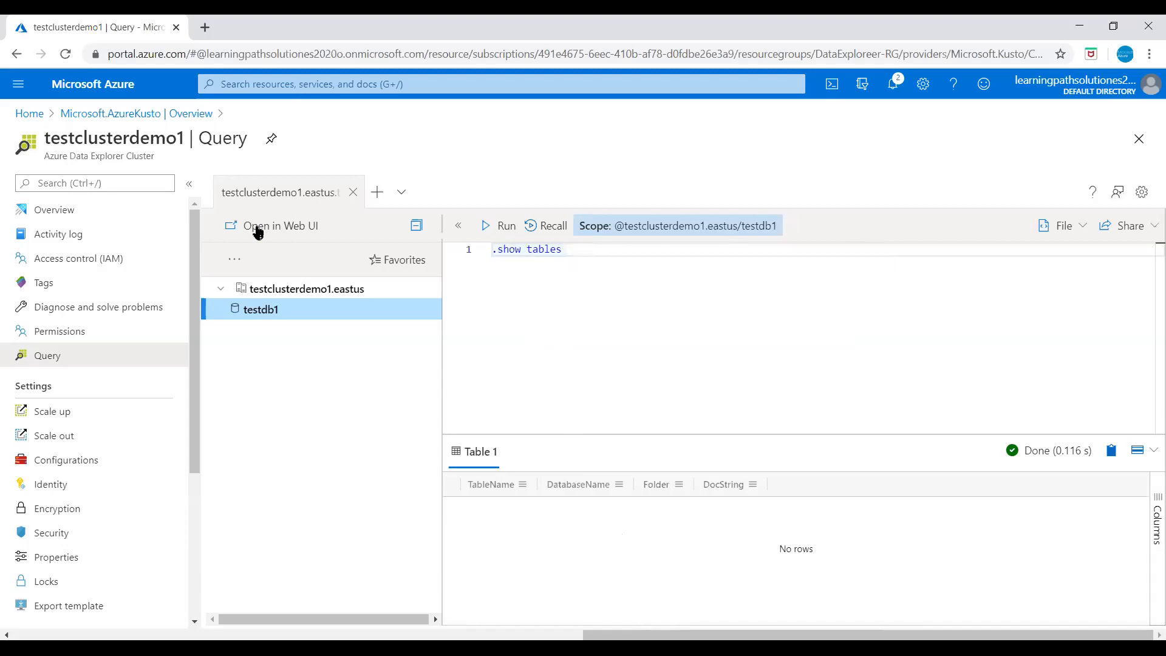
click(68, 213)
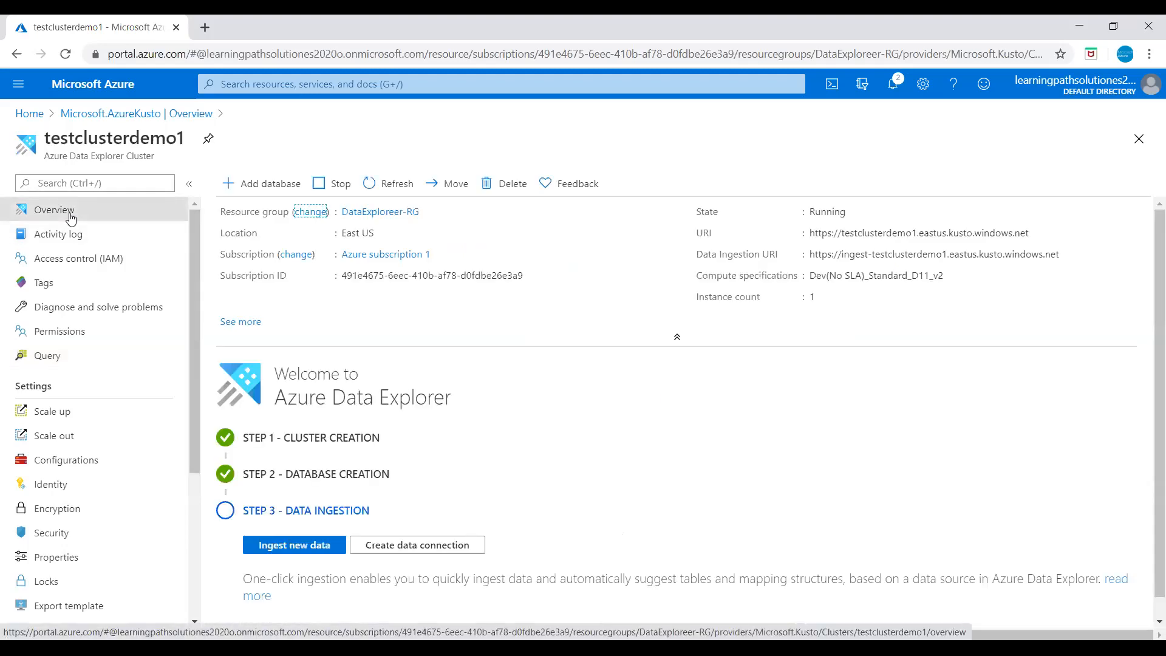